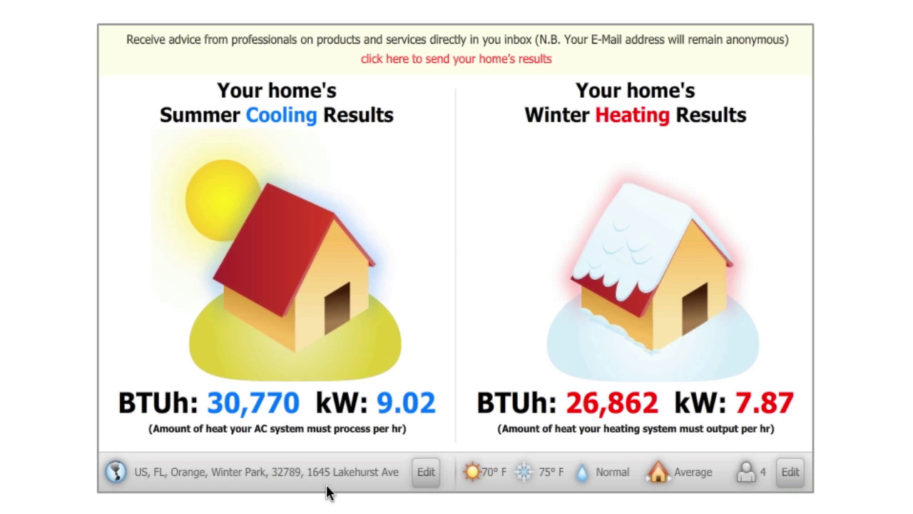
- Move the home's map location north to Palm Coast, Florida, so cooling becomes 31,357 BTUh
click(426, 473)
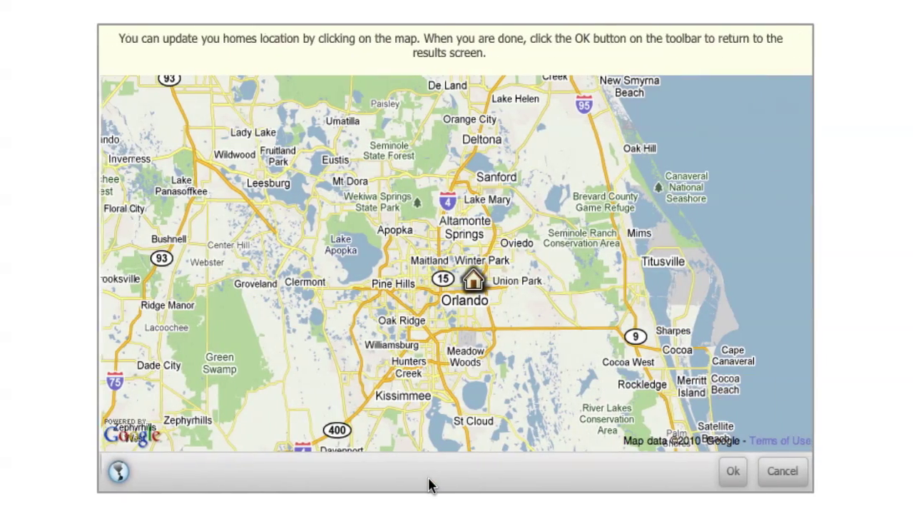
mouse_move(559, 163)
mouse_down()
mouse_move(479, 317)
mouse_move(482, 224)
mouse_move(503, 325)
mouse_up()
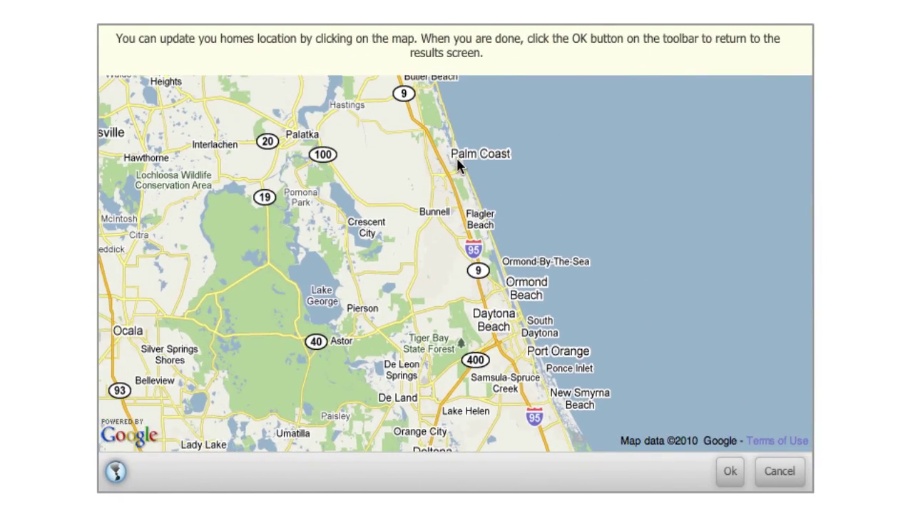
click(457, 158)
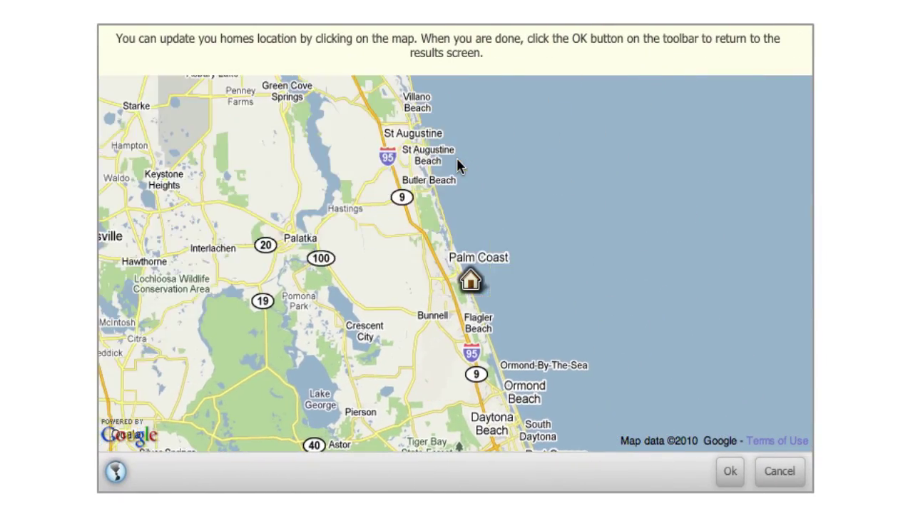
click(730, 471)
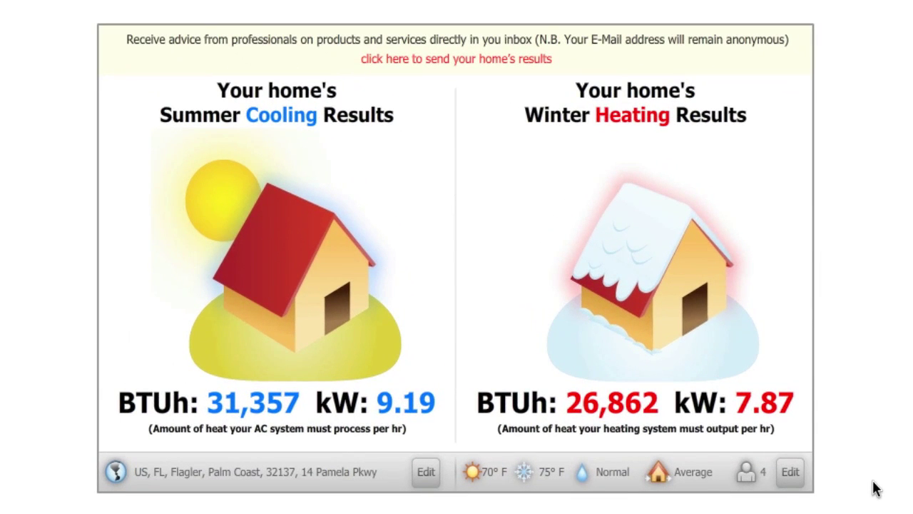
- Change the home settings to cooling 78°F, Humid, Semi-Tight air tightness and occupancy 3
click(790, 473)
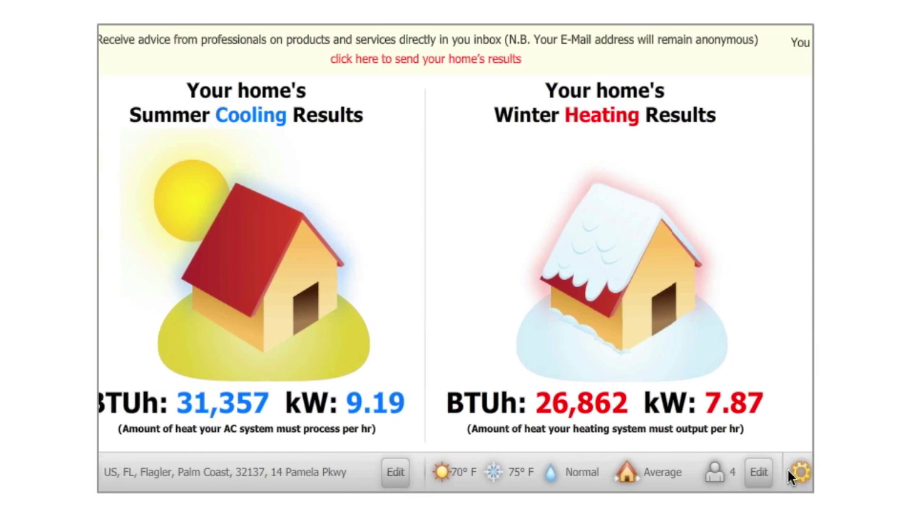
mouse_move(262, 97)
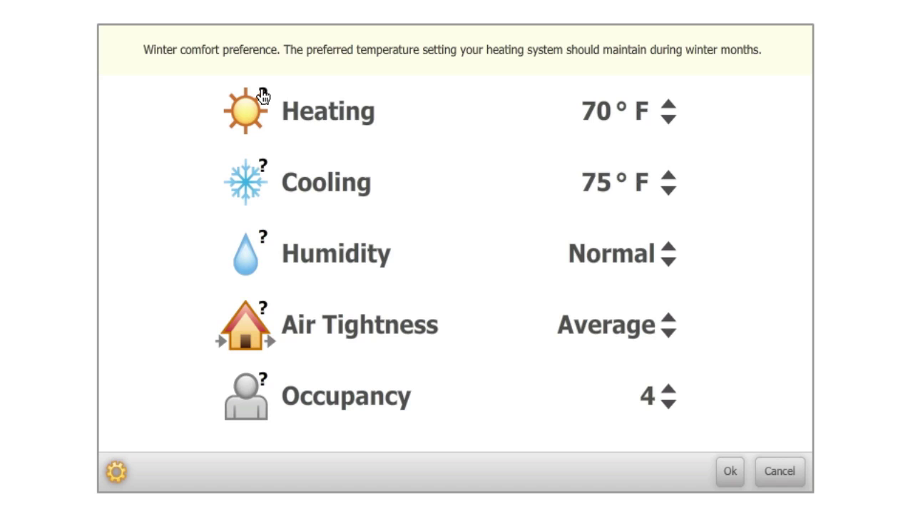
mouse_move(262, 172)
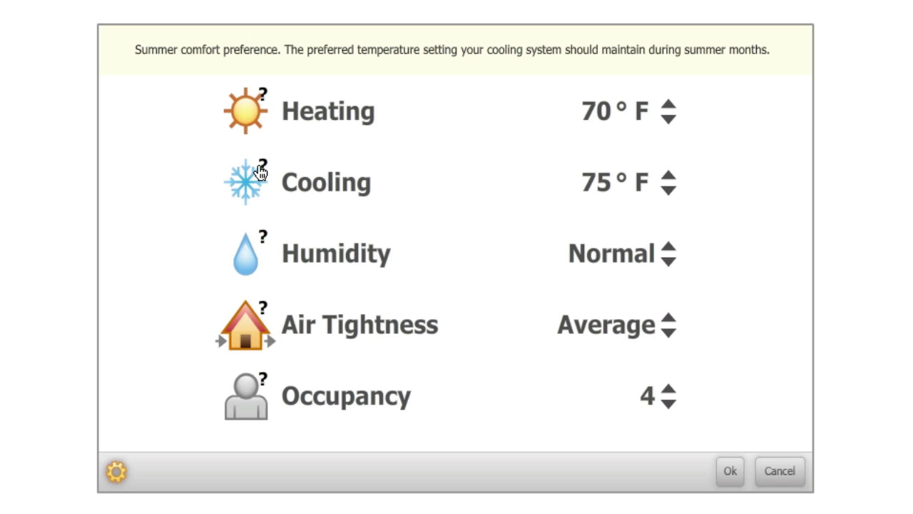
click(669, 176)
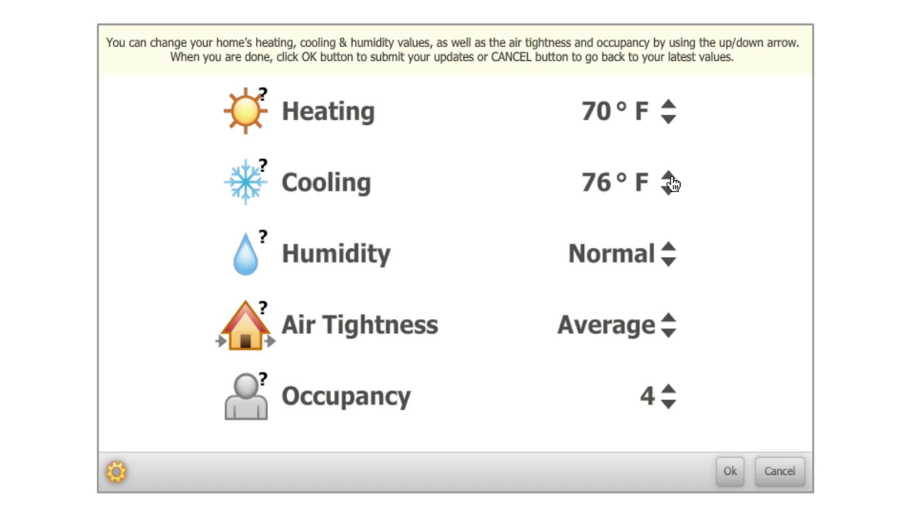
click(671, 176)
click(671, 177)
mouse_move(264, 241)
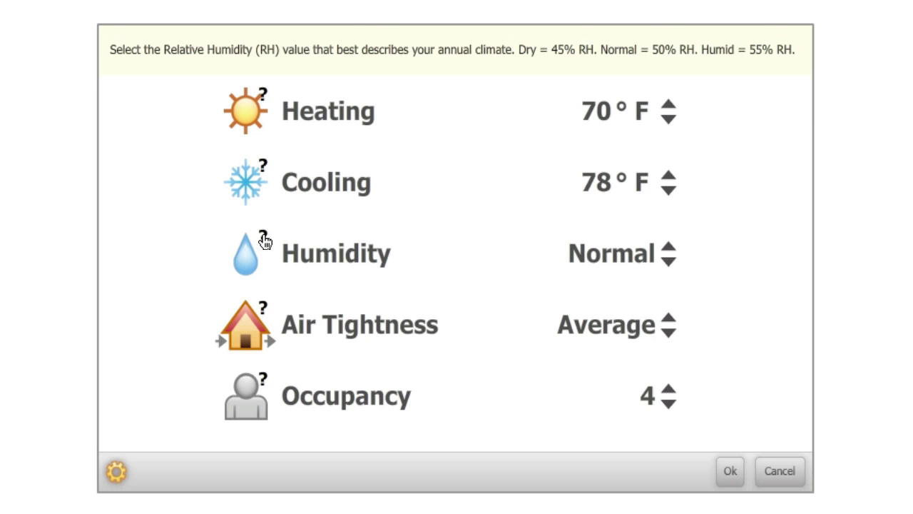
click(668, 248)
mouse_move(263, 312)
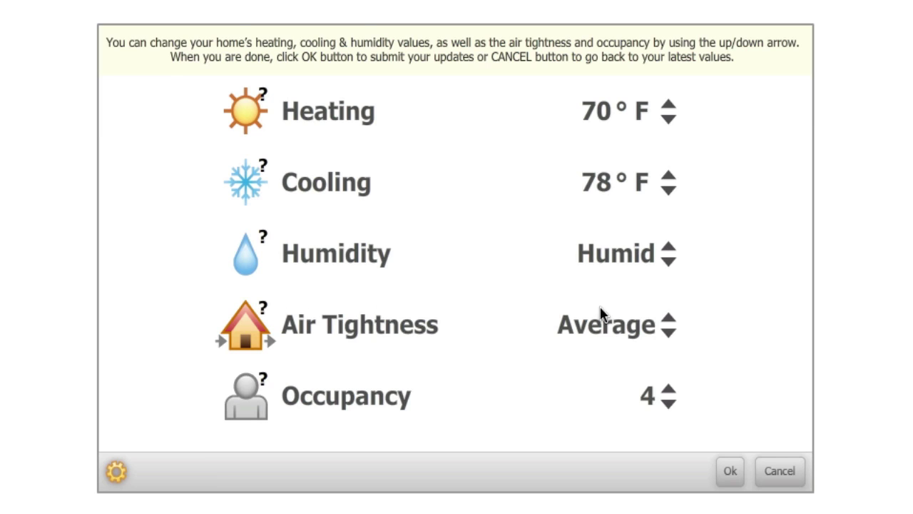
click(669, 319)
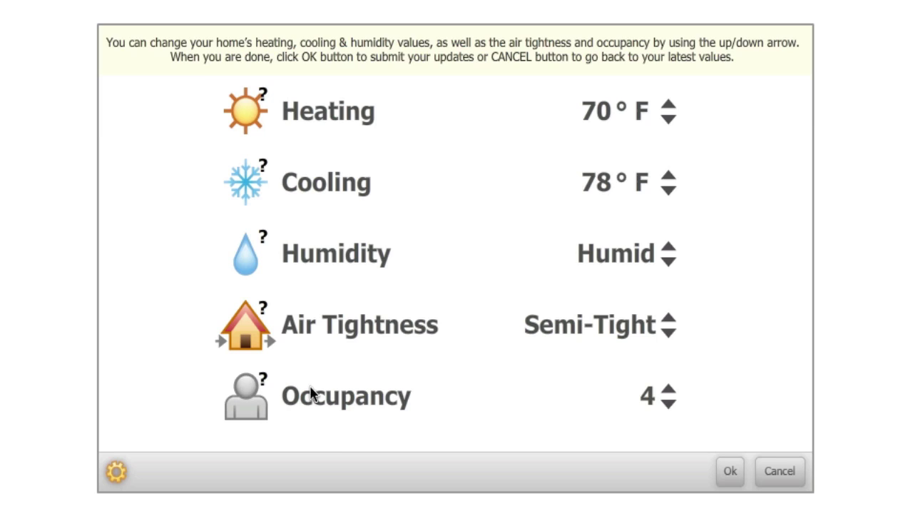
mouse_move(265, 383)
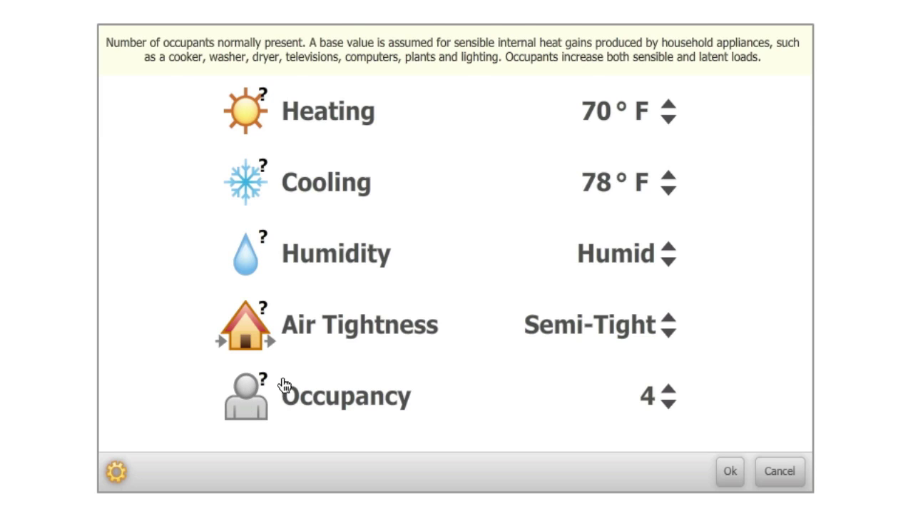
click(668, 404)
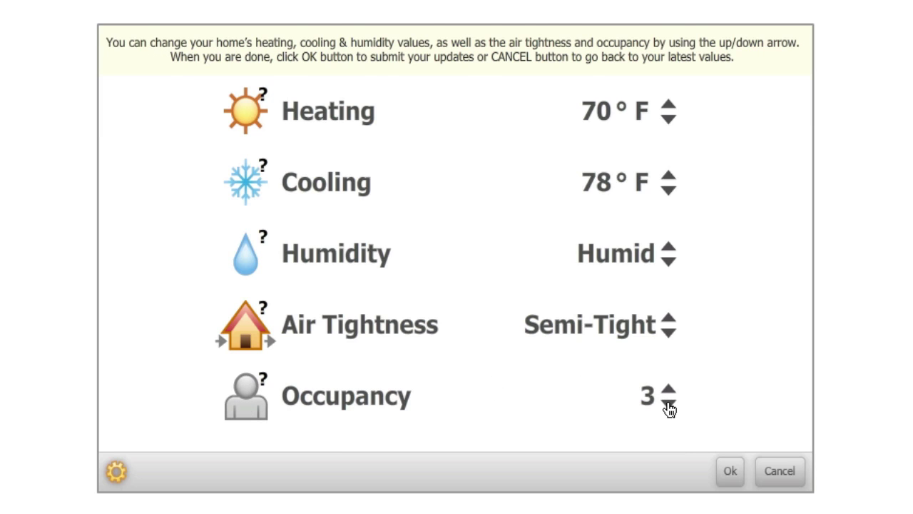
click(728, 473)
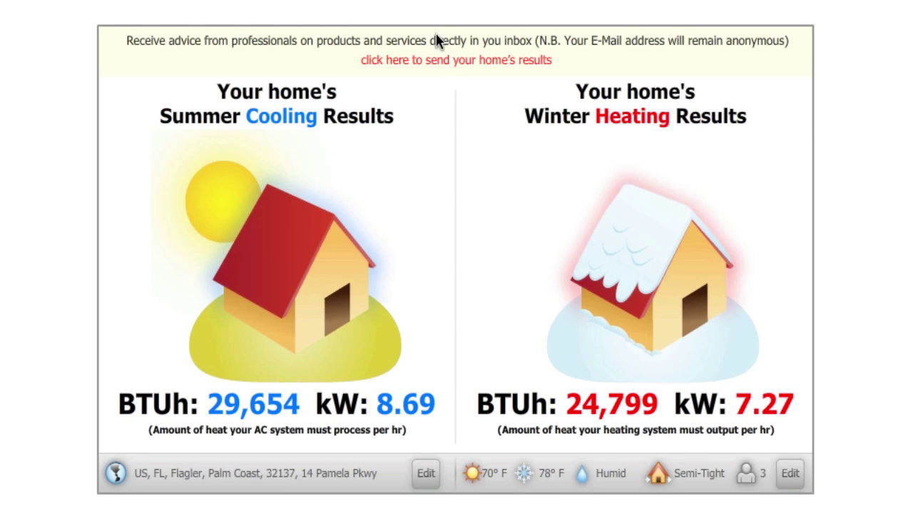
- Send the results marking interest in a new furnace/boiler and a heat pump, with a contact e-mail address
click(443, 62)
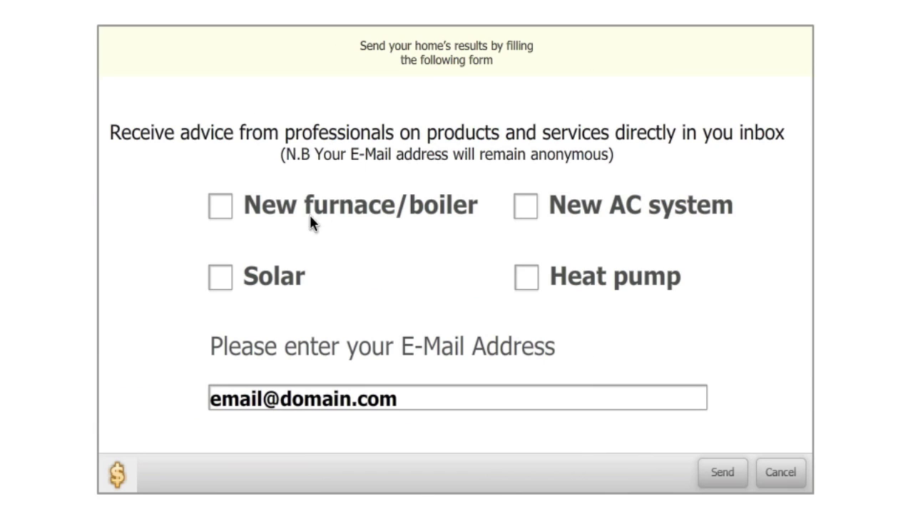
click(225, 209)
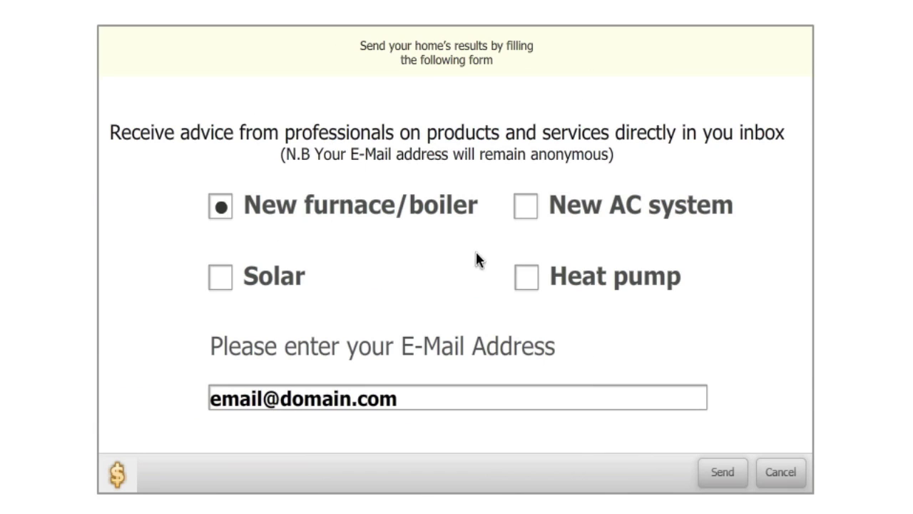
click(527, 285)
click(416, 397)
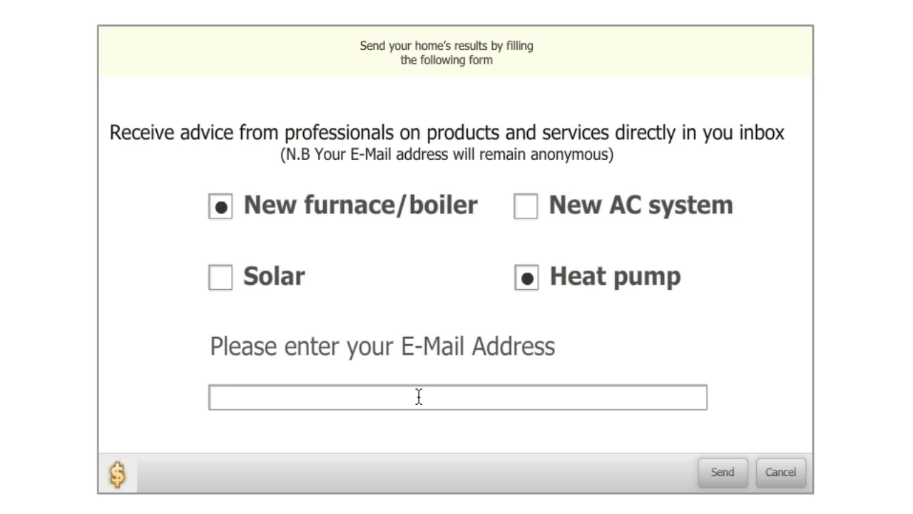
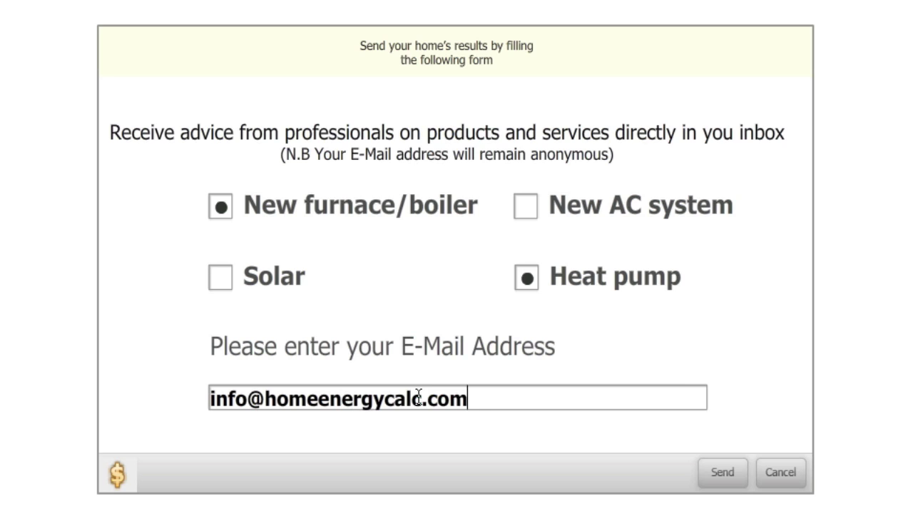
click(720, 473)
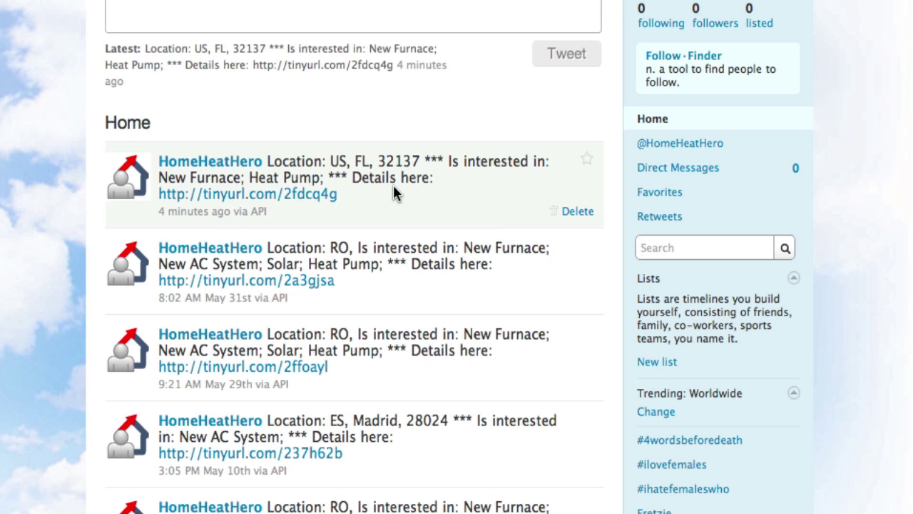
- Follow the tinyurl link in the latest HomeHeatHero tweet to view the lead details
click(276, 195)
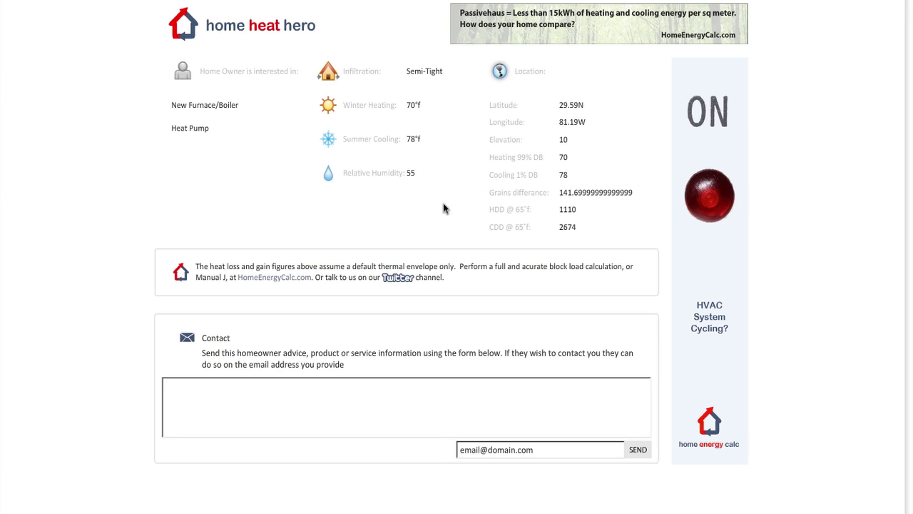
- Send the homeowner an advice message beginning 'Some', with the contact e-mail address pasted in
click(276, 405)
text(Some advice)
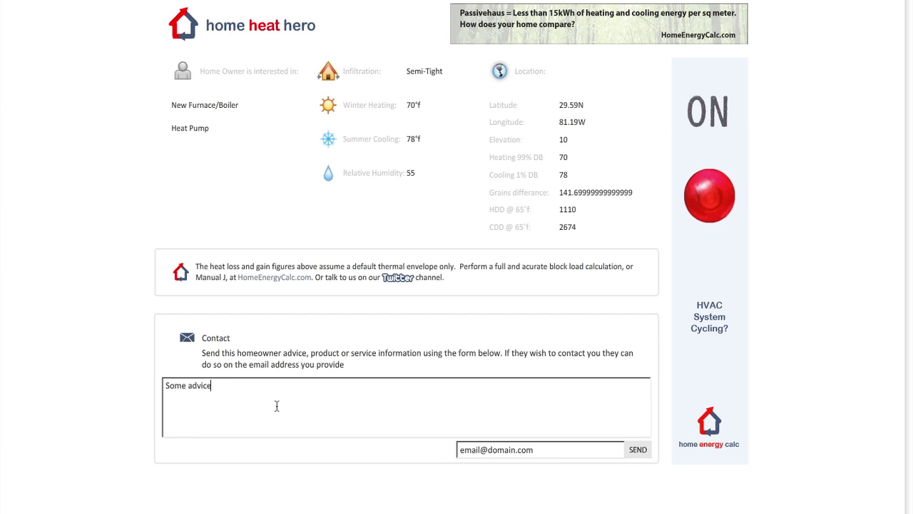
key(Tab)
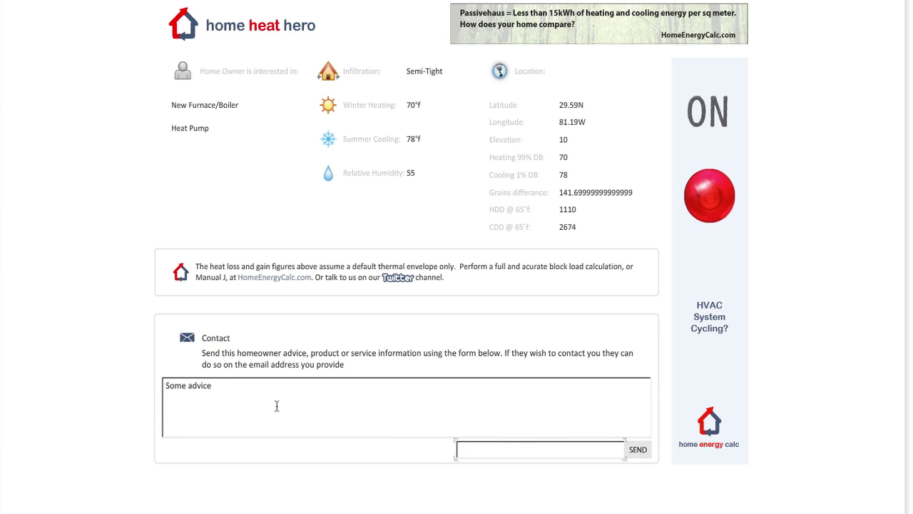
key(ctrl+v)
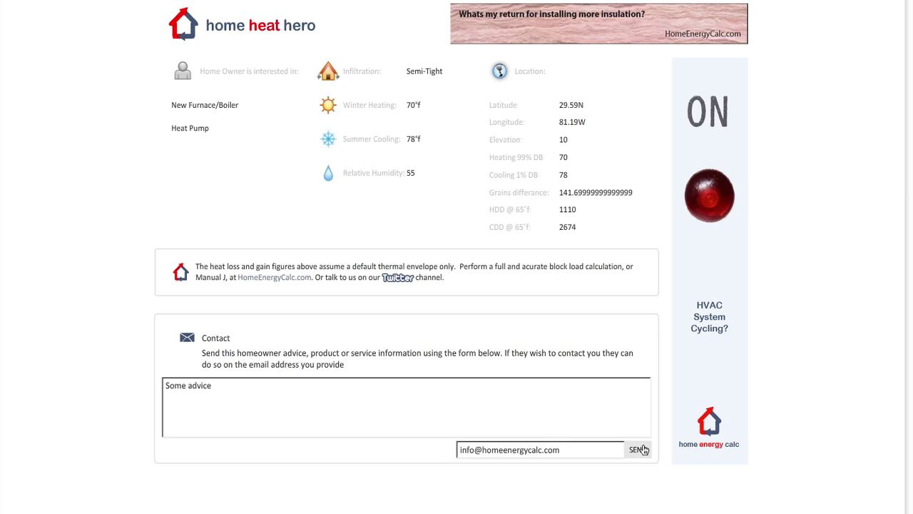
click(642, 450)
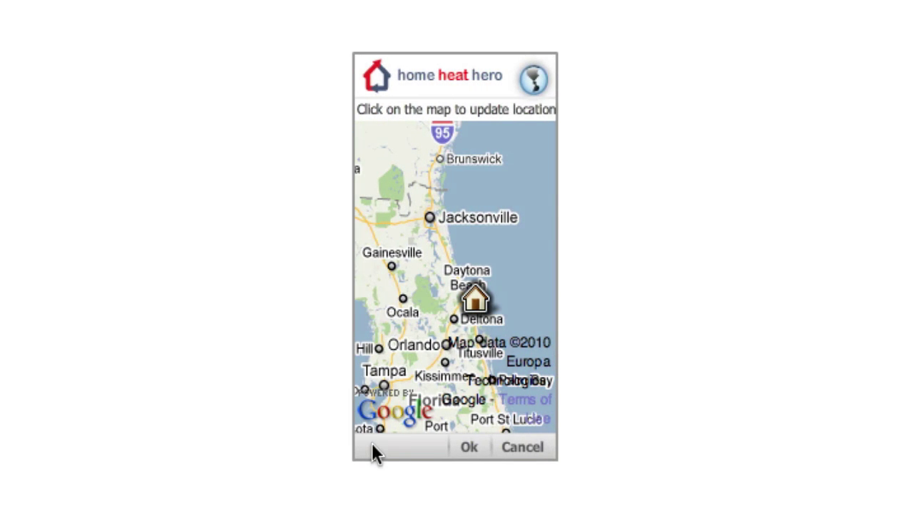
- Dismiss the widget's map, check its settings, and cancel the send-results form unsent
click(515, 450)
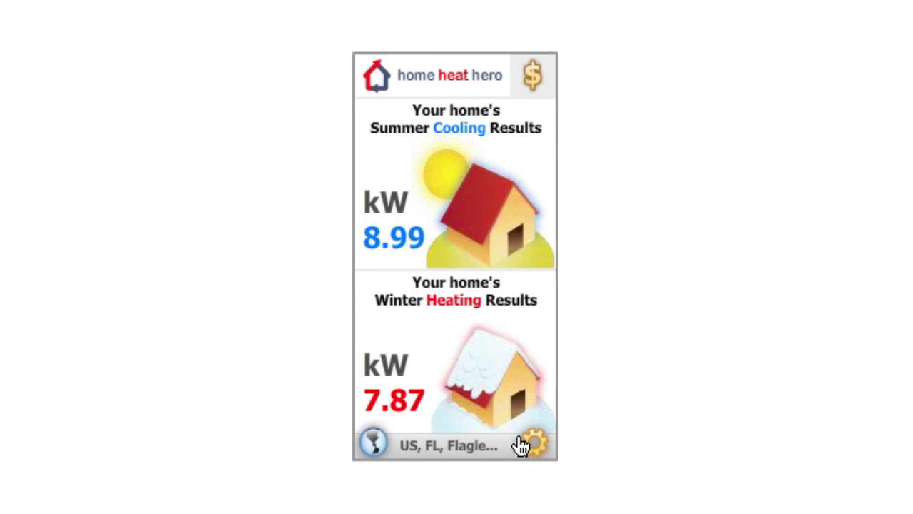
click(531, 448)
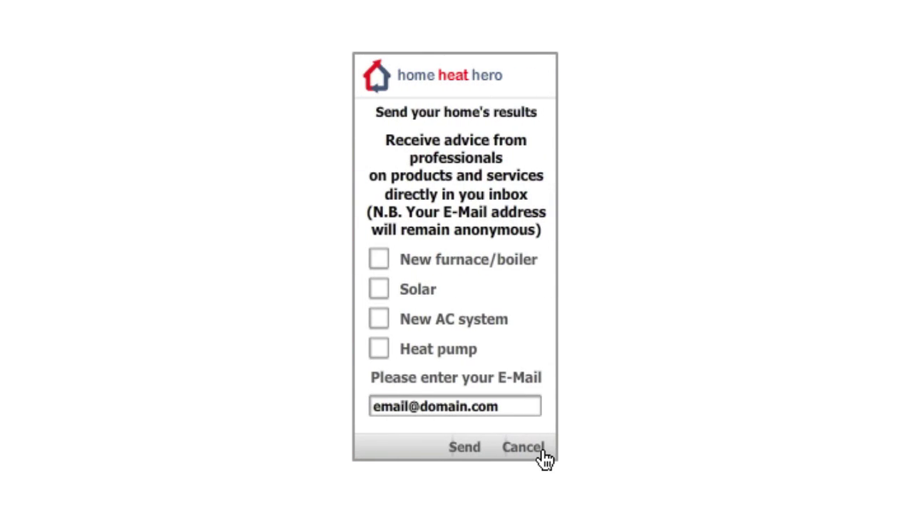
click(542, 451)
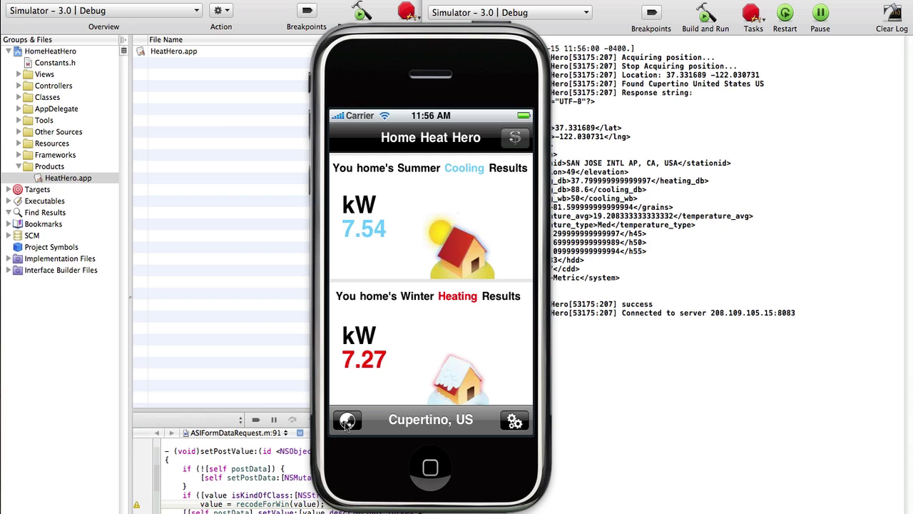
- Place the map pin at Jacksonville and confirm it, updating cooling to 8.52 kW
click(347, 422)
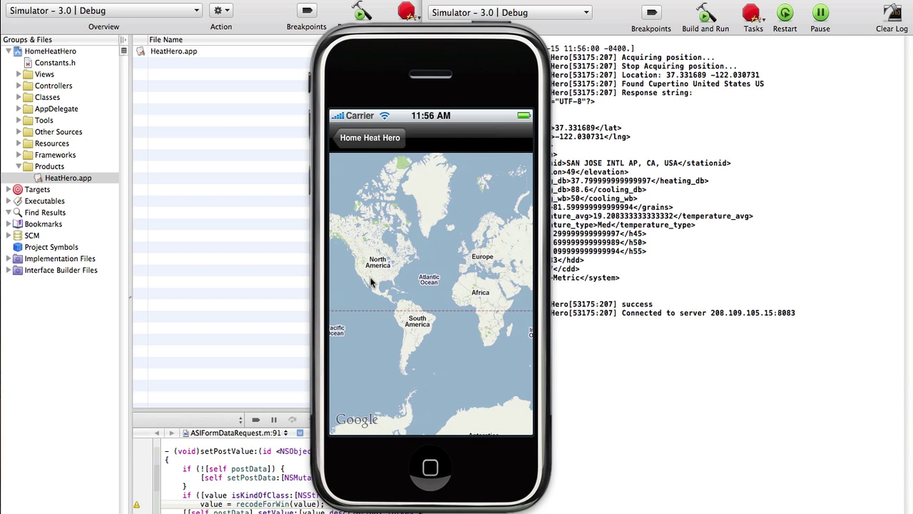
drag(389, 313, 451, 317)
click(396, 275)
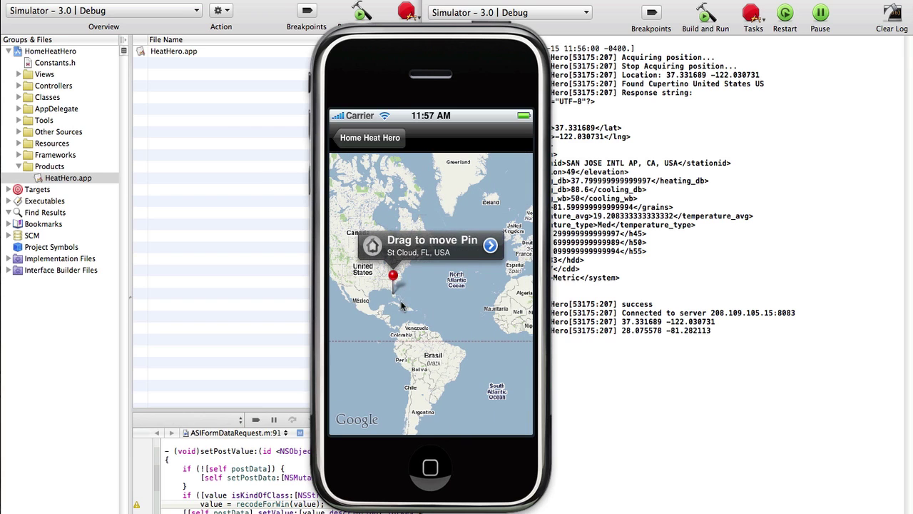
drag(401, 305, 415, 268)
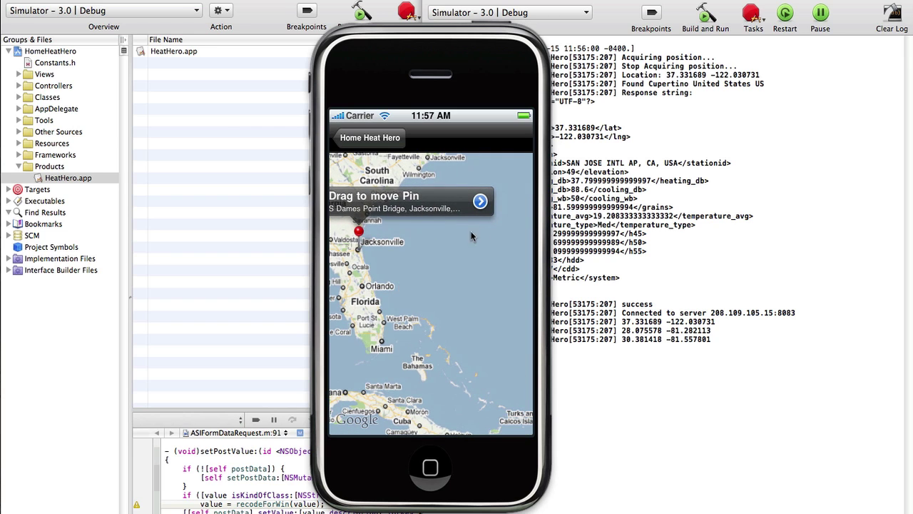
click(482, 203)
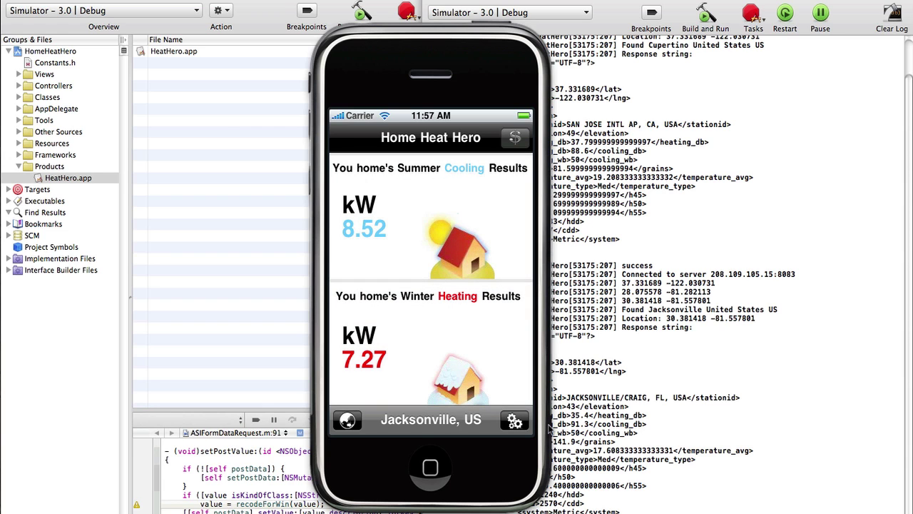
- Set humidity to 50 and air tightness to Average, giving cooling 7.56 kW and heating 7.70 kW
click(519, 424)
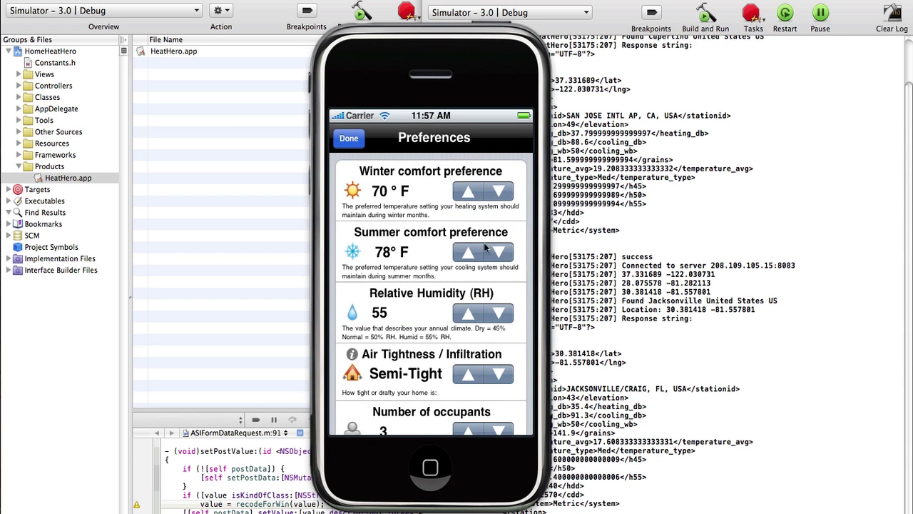
click(497, 315)
click(500, 375)
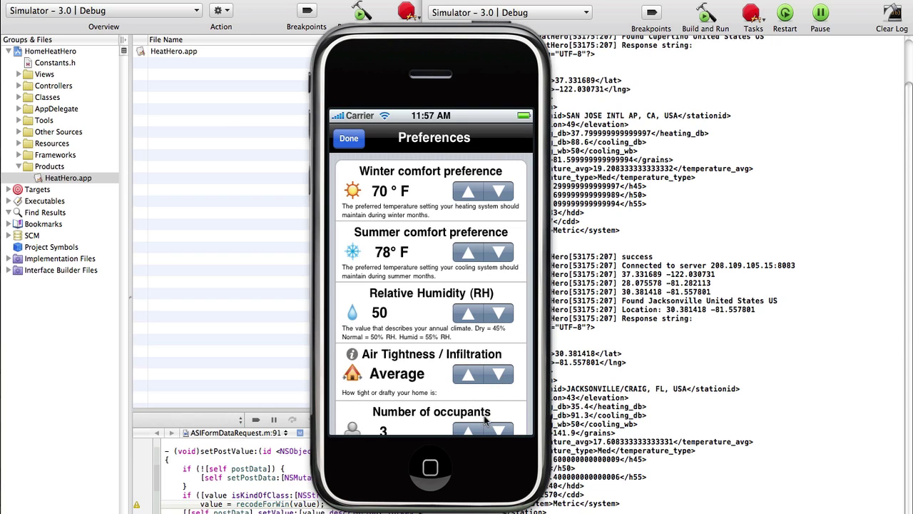
drag(451, 404, 446, 244)
click(352, 289)
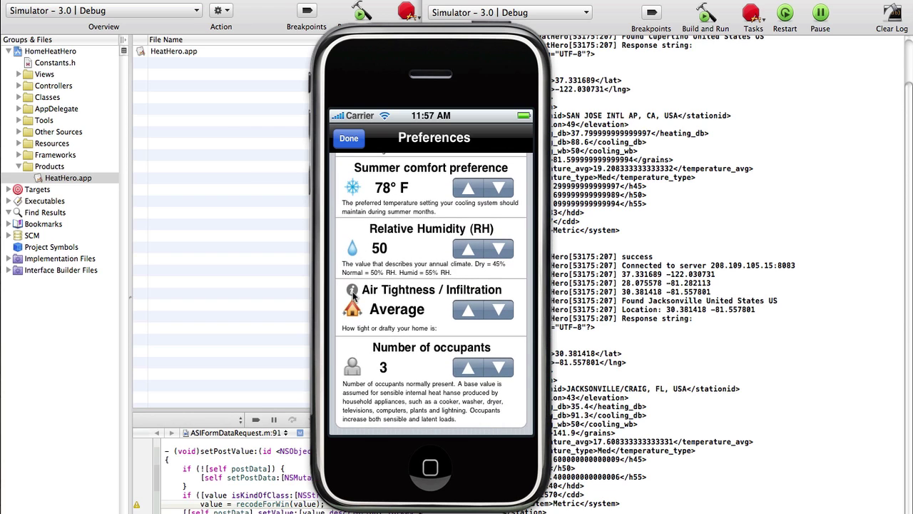
click(348, 138)
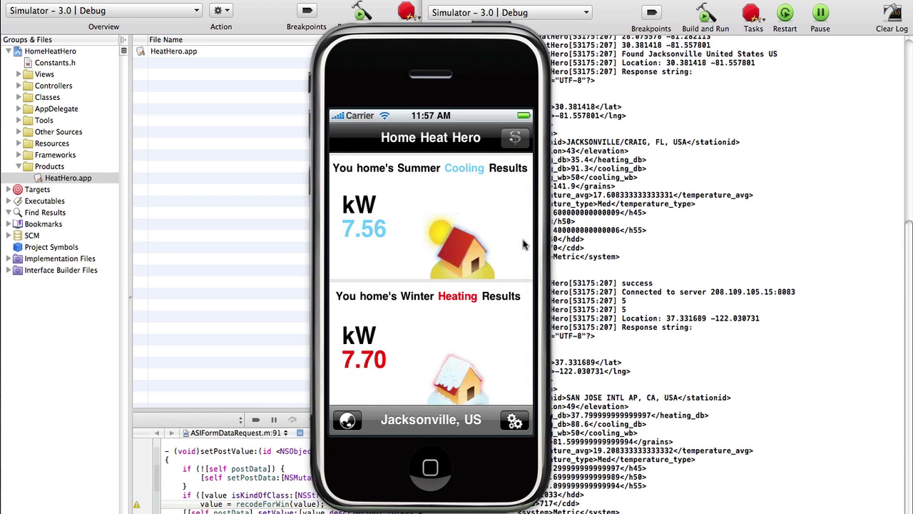
- Send the results with Solar as the interest and a contact e-mail address entered
click(516, 139)
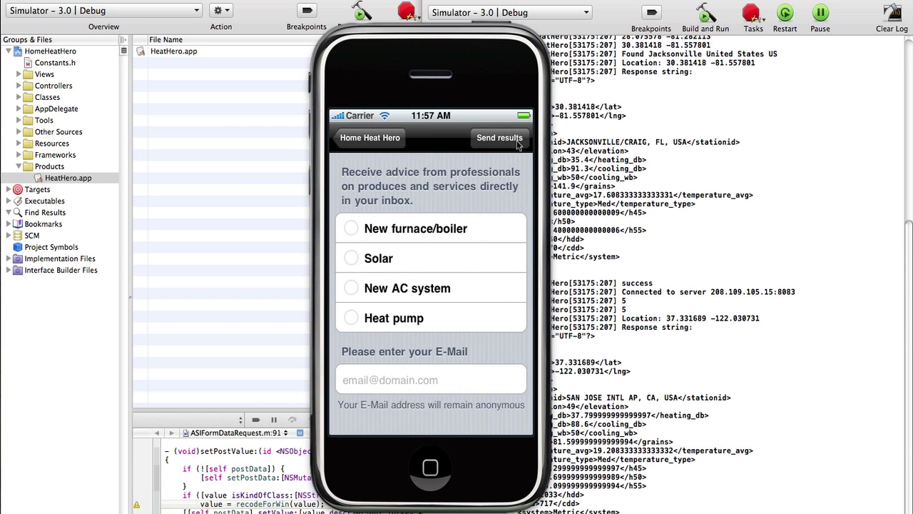
click(351, 260)
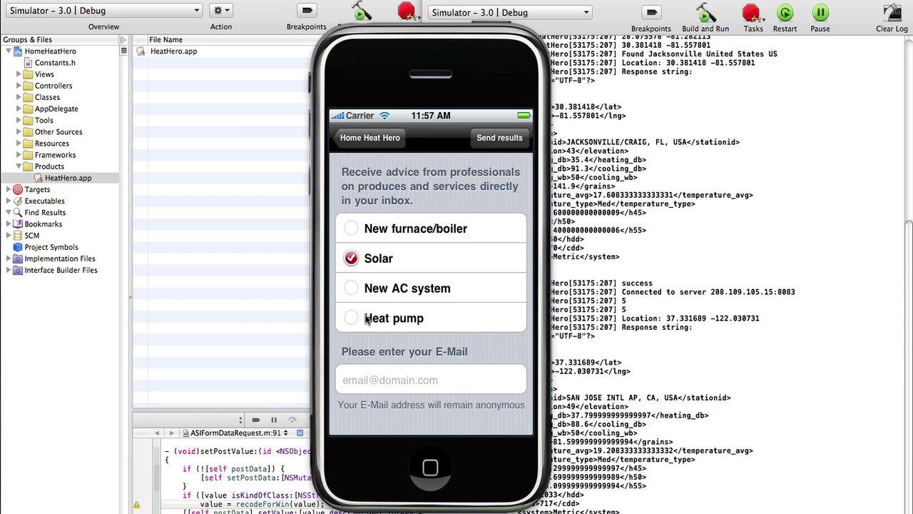
click(398, 381)
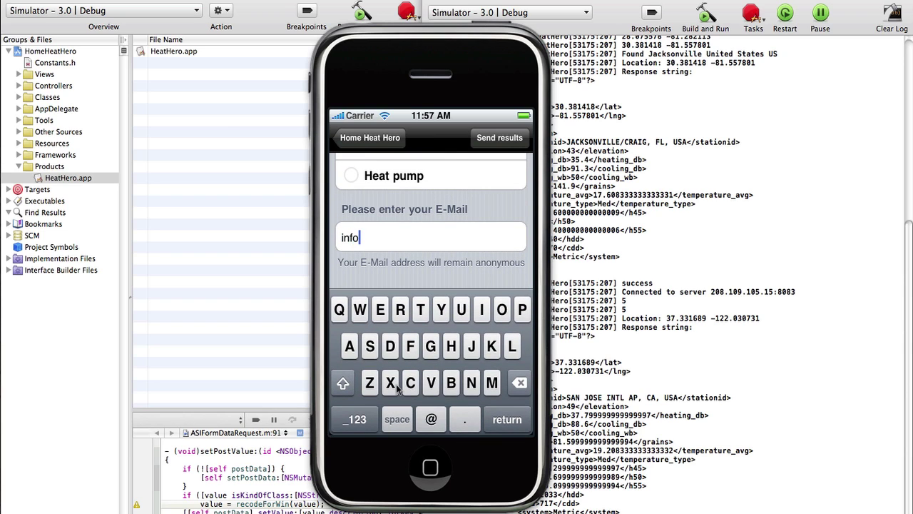
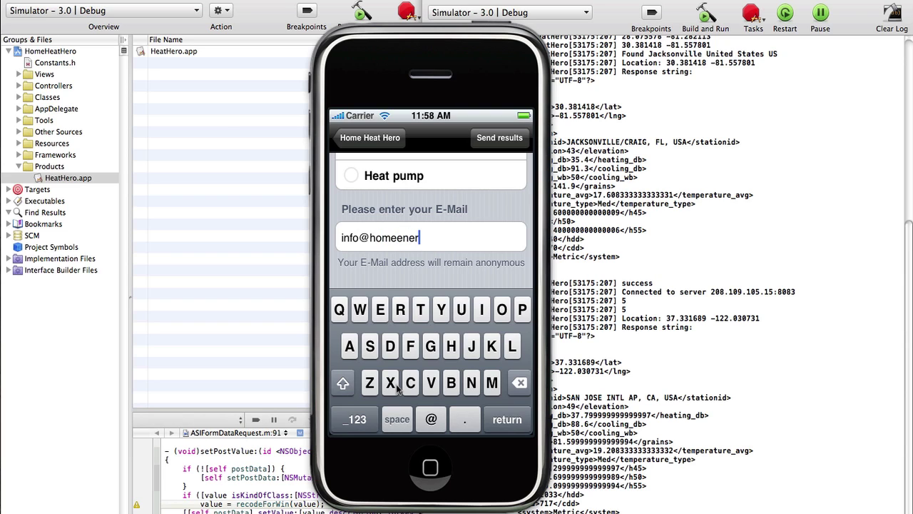
click(508, 420)
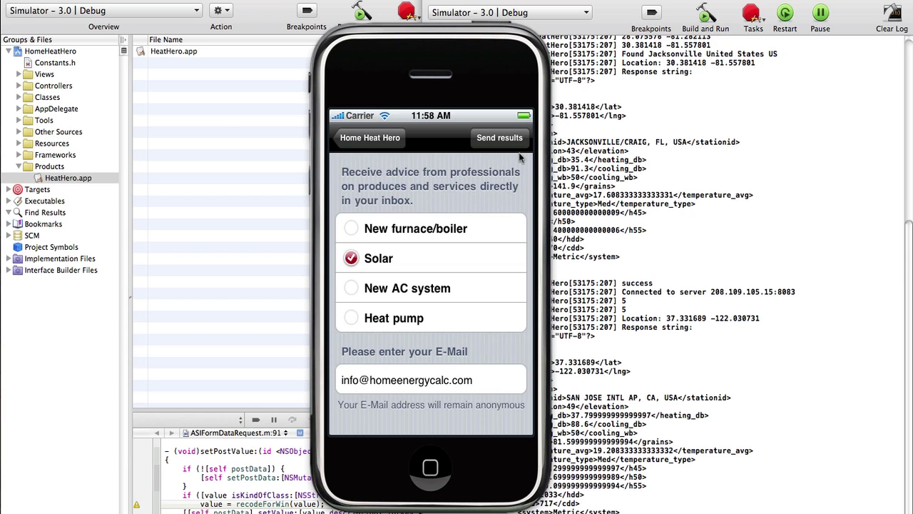
click(511, 142)
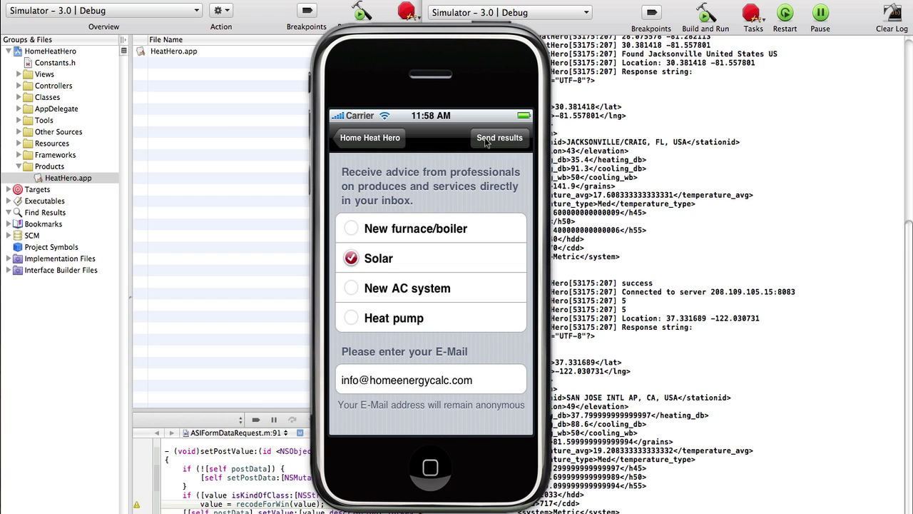